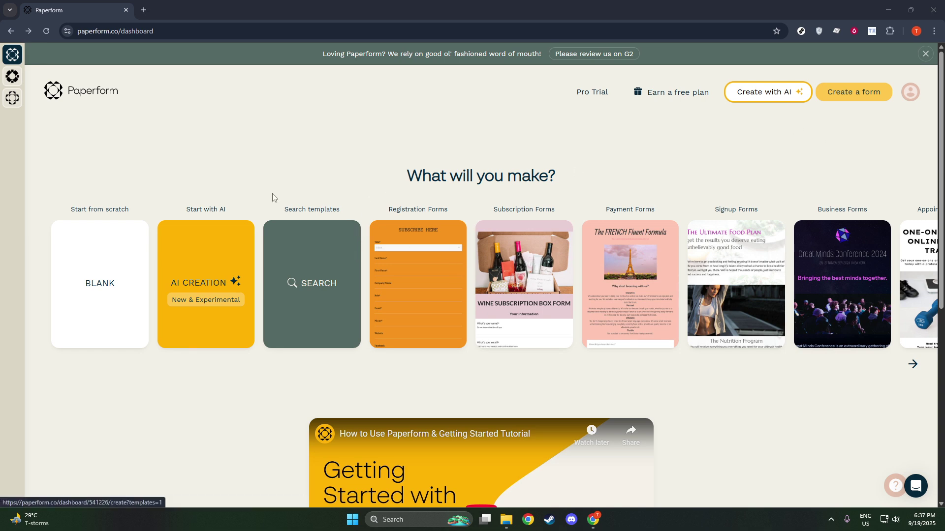
Open the form template search and search for "job application"
click(316, 283)
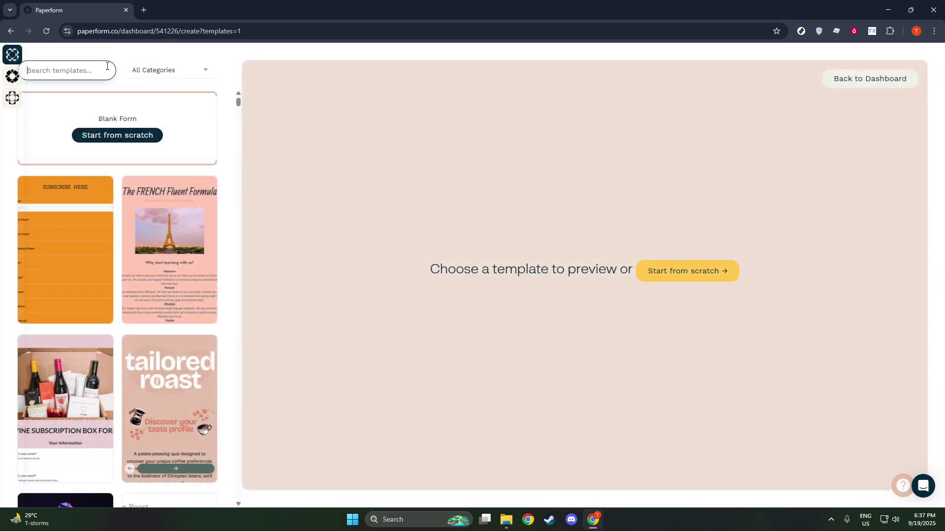
text(job ad)
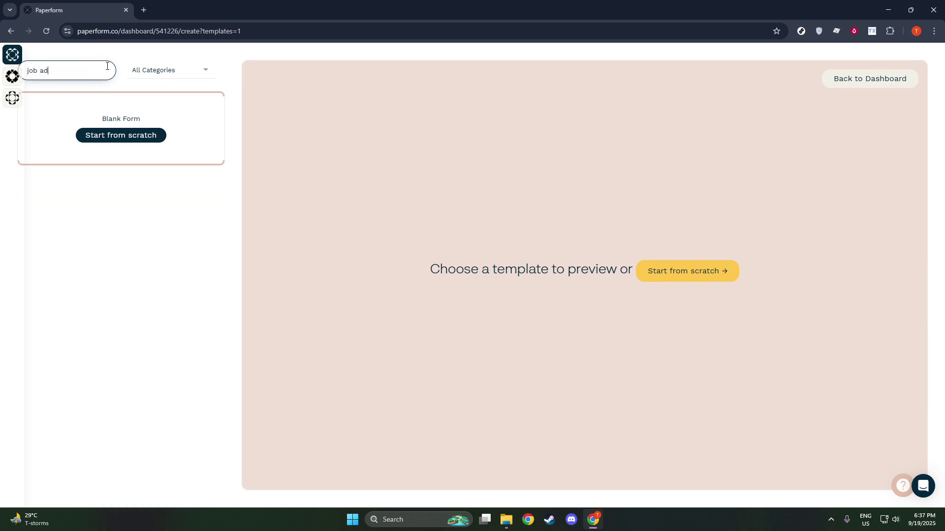
text(vertisement)
drag(89, 70, 44, 73)
text(pplicati)
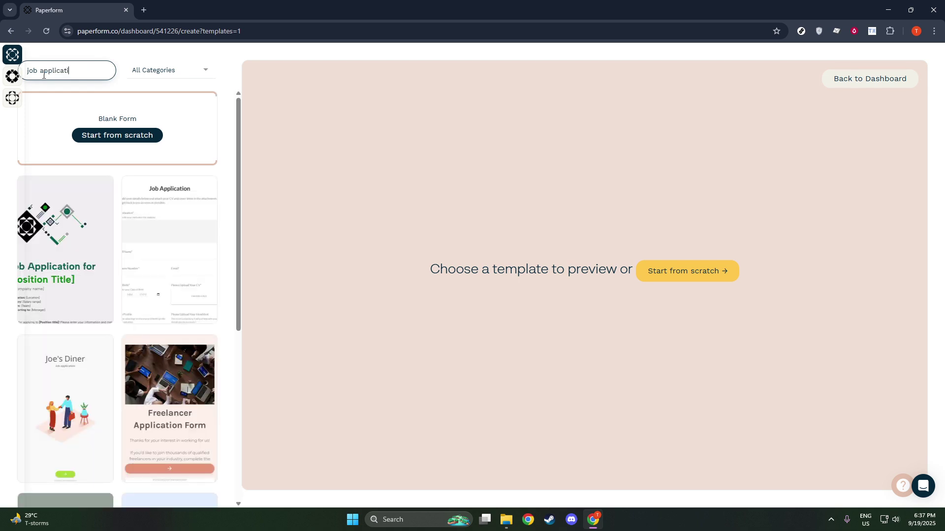
text(on)
Browse the matching templates and create a form from the Job Application Form Template
scroll(76, 307, down, 4)
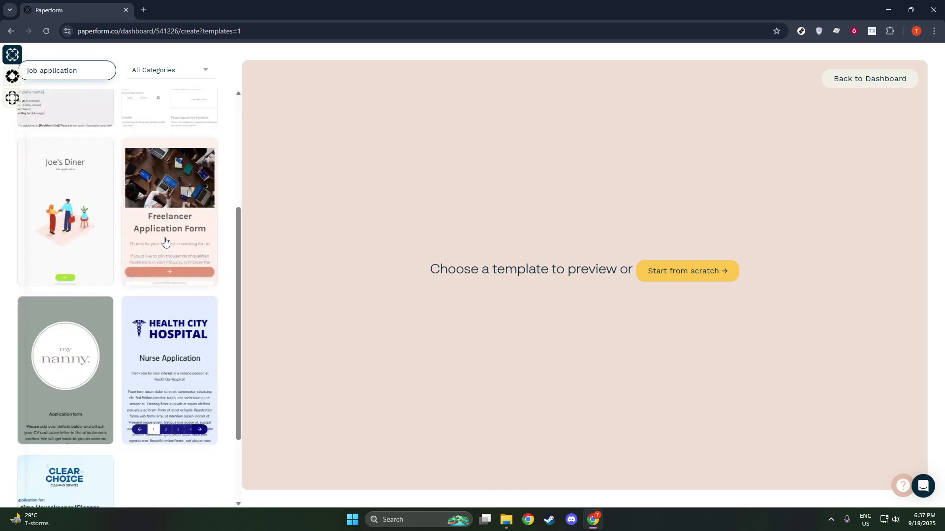
scroll(153, 290, up, 1)
scroll(152, 291, up, 4)
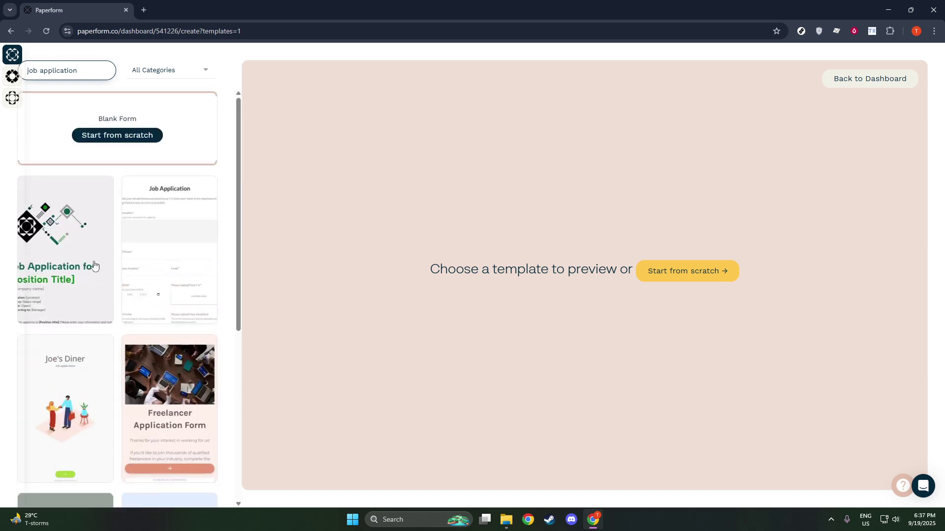
click(110, 240)
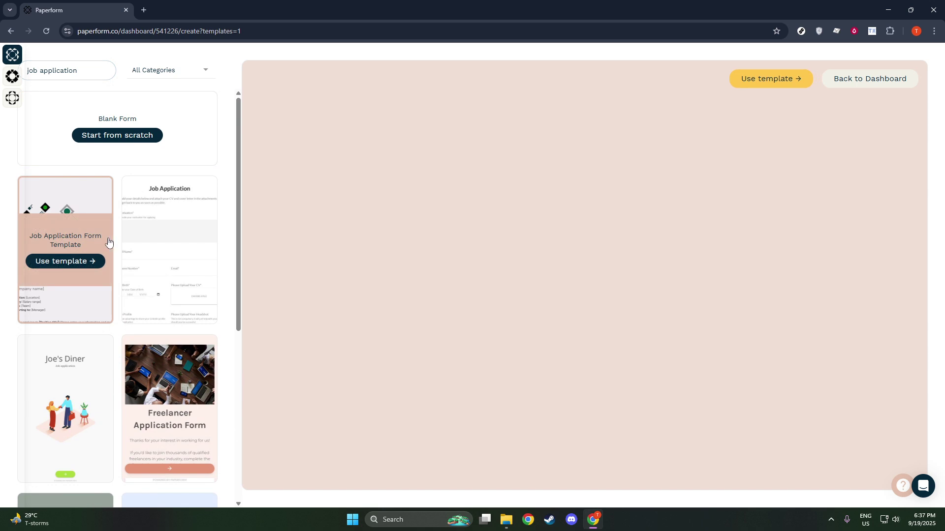
click(85, 261)
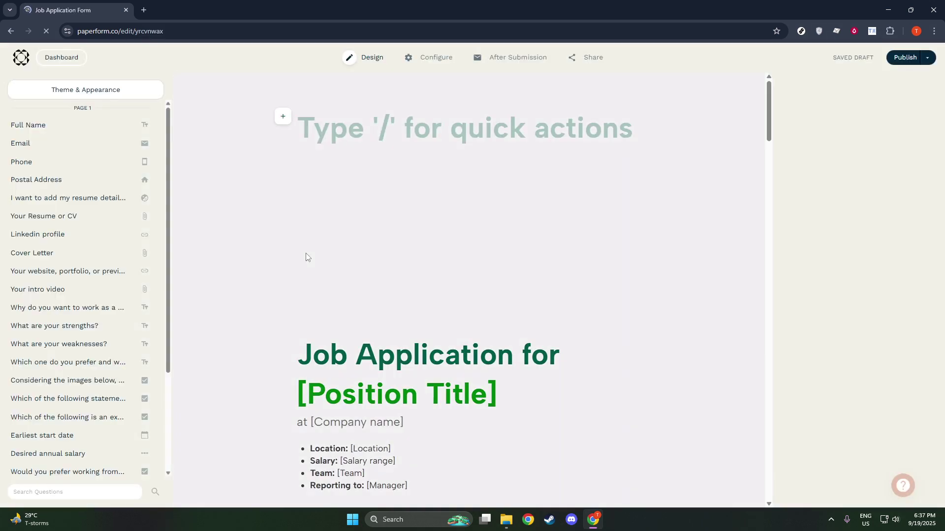
Examine the template's sections and questions, from the header and personal information down to the referees and signature
scroll(345, 231, down, 4)
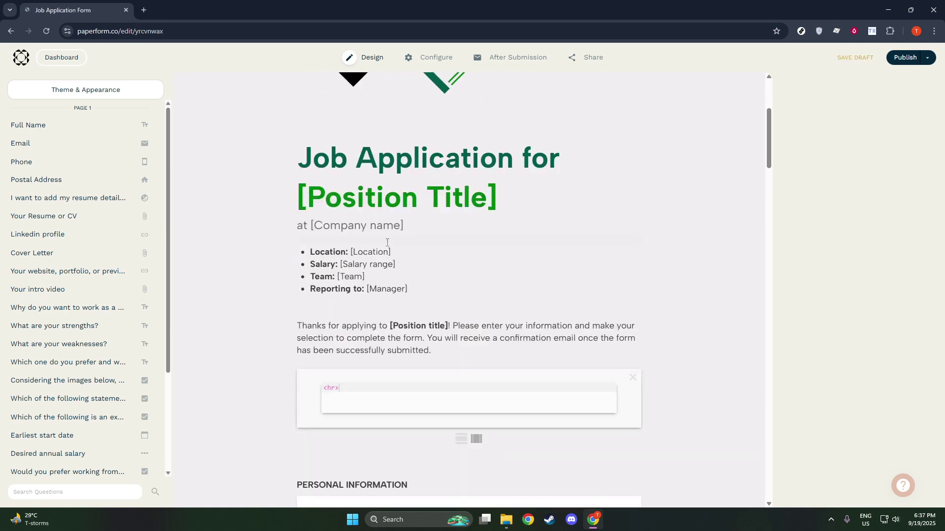
scroll(393, 266, down, 6)
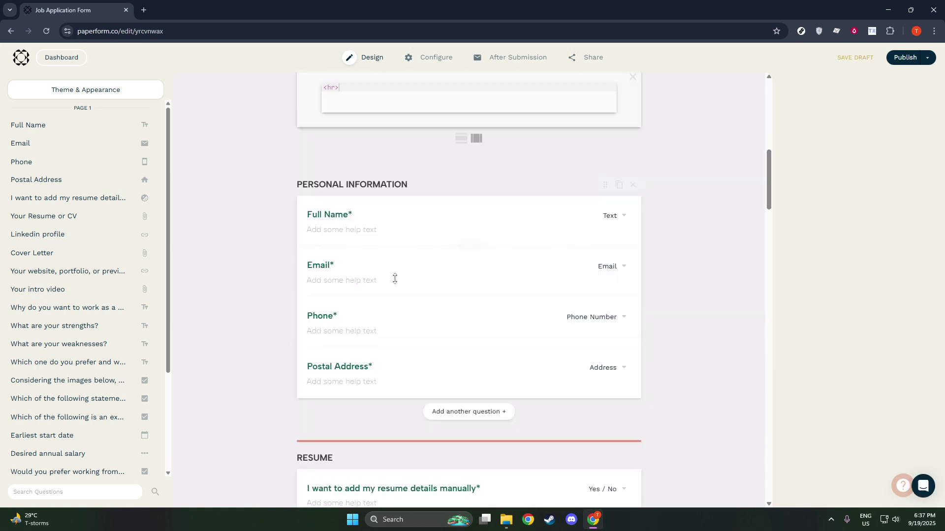
scroll(398, 295, up, 10)
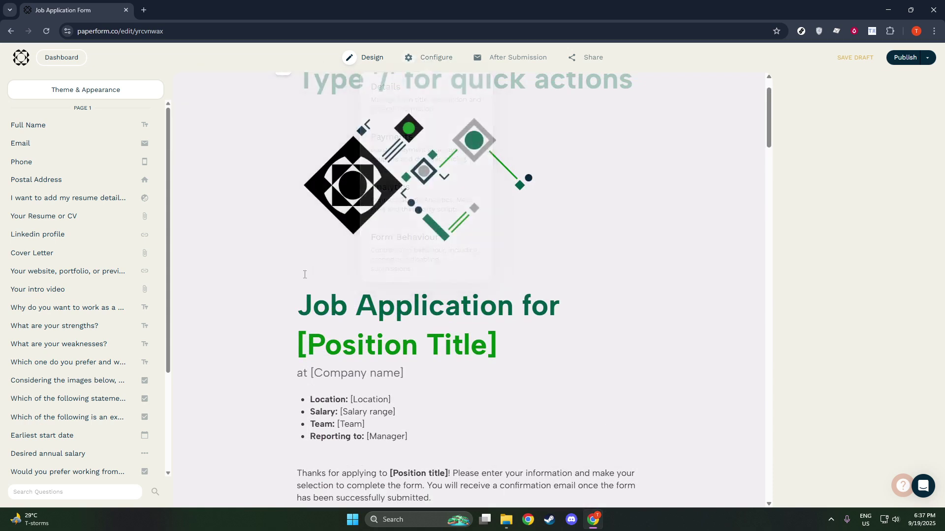
scroll(281, 283, down, 9)
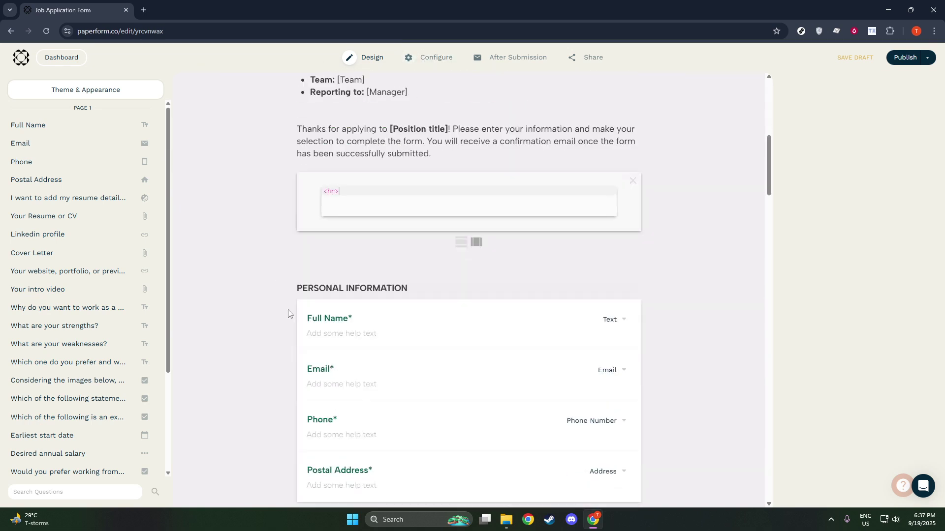
scroll(308, 338, down, 6)
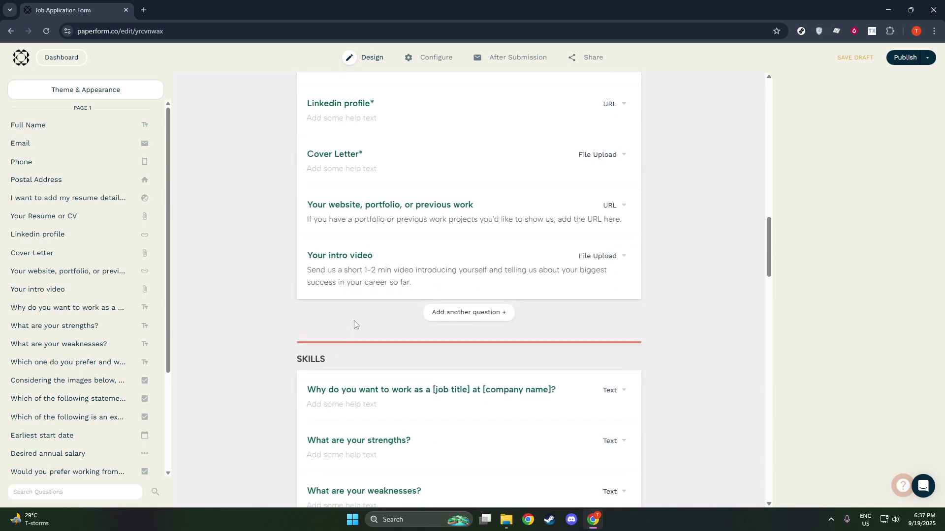
scroll(353, 320, down, 6)
scroll(351, 316, down, 4)
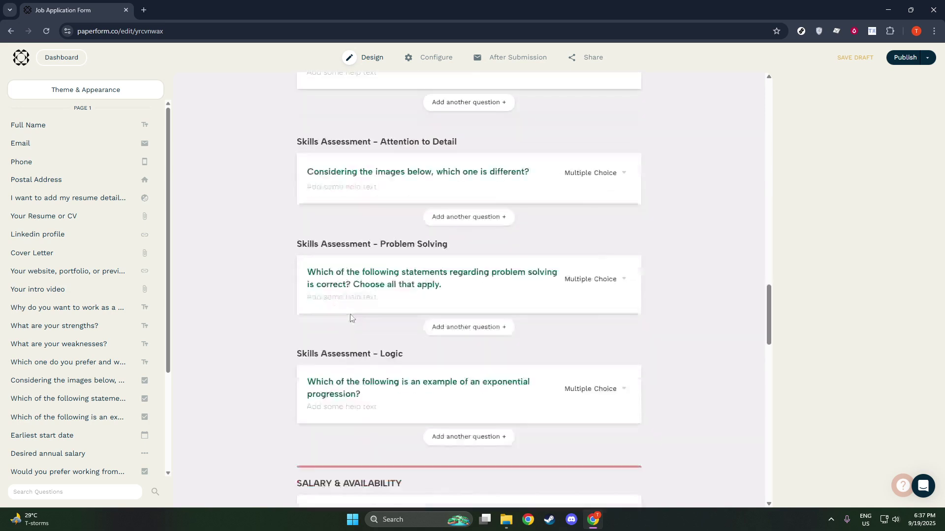
scroll(350, 317, down, 6)
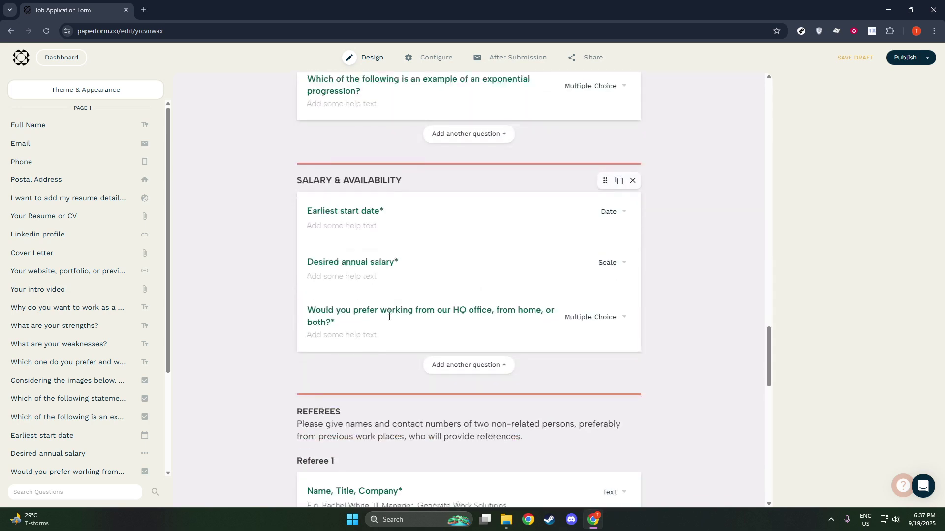
scroll(392, 316, down, 6)
scroll(393, 315, down, 6)
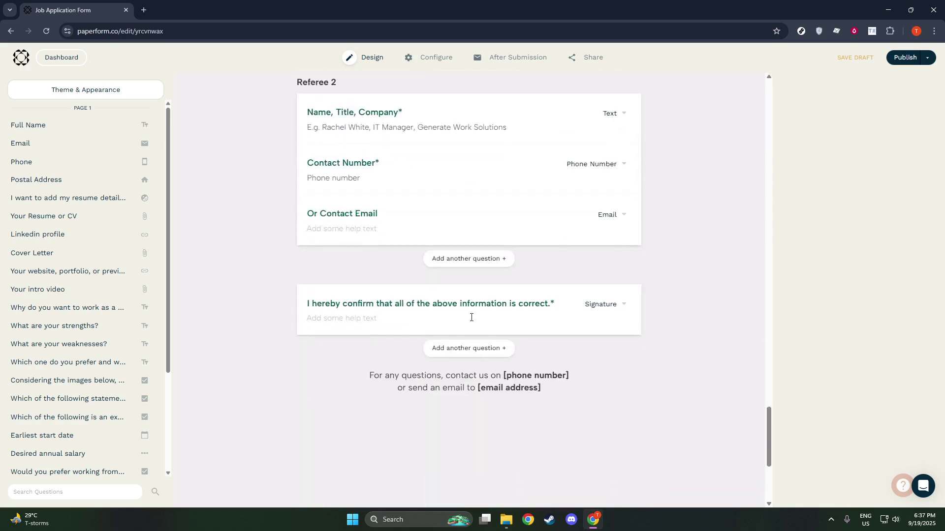
scroll(667, 342, up, 5)
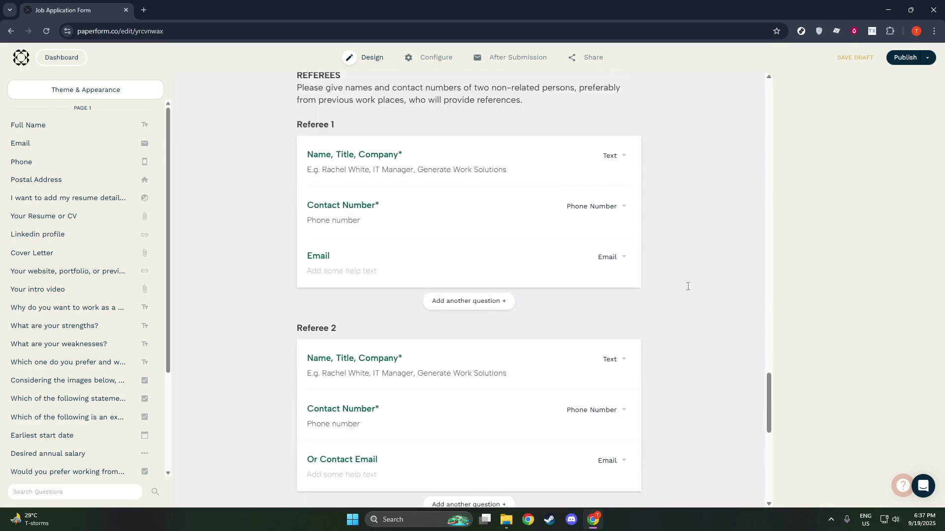
mouse_move(445, 62)
scroll(714, 345, up, 2)
drag(770, 379, 793, 129)
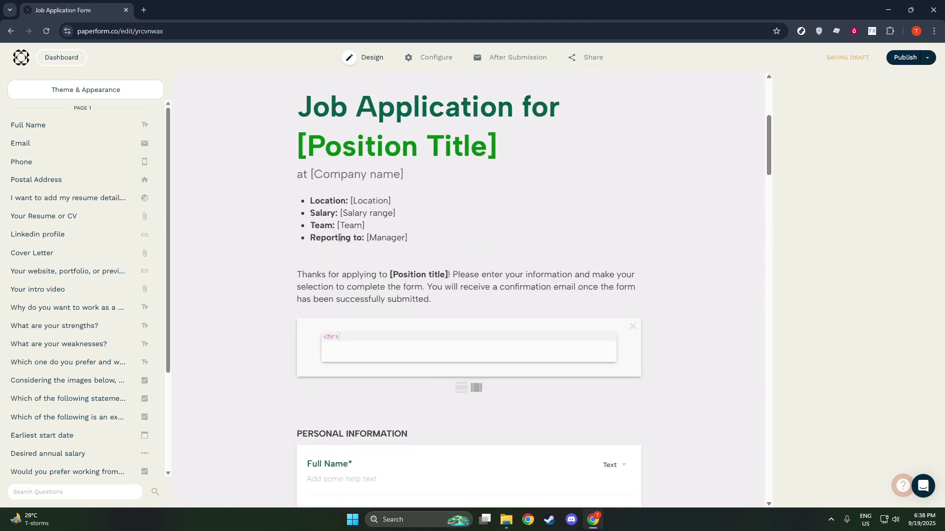
Replace the [Position title] placeholder in the "Thanks for applying to" paragraph with "Customer Serv Inc"
scroll(422, 132, down, 3)
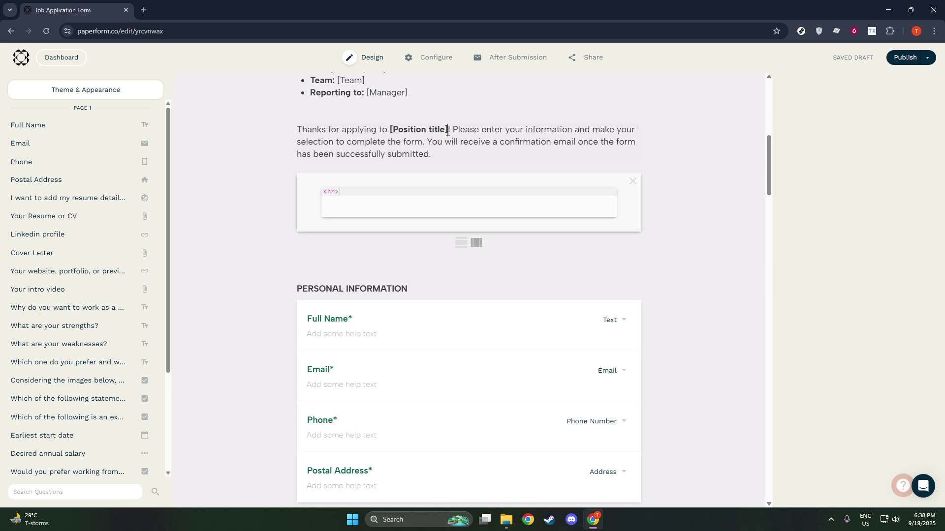
drag(448, 131, 389, 127)
text(Cus)
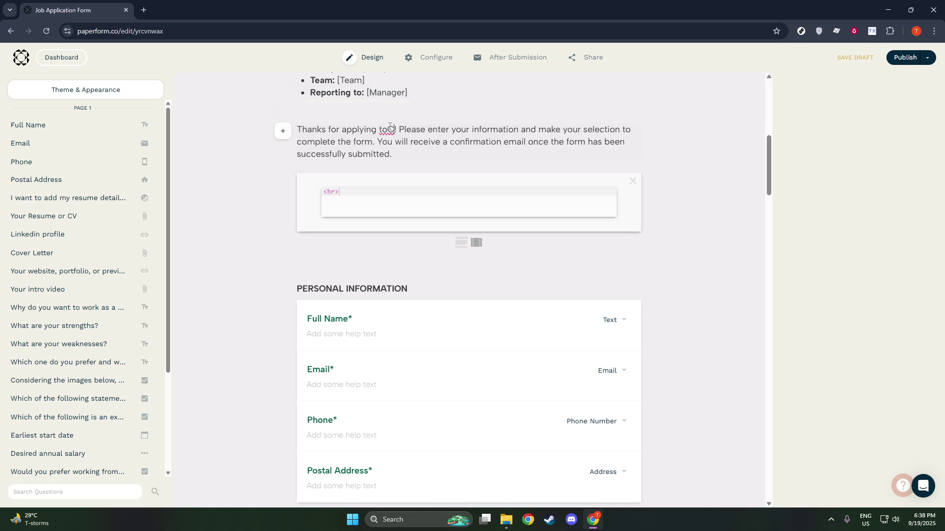
key(BackSpace)
key(BackSpace)
key(BackSpace)
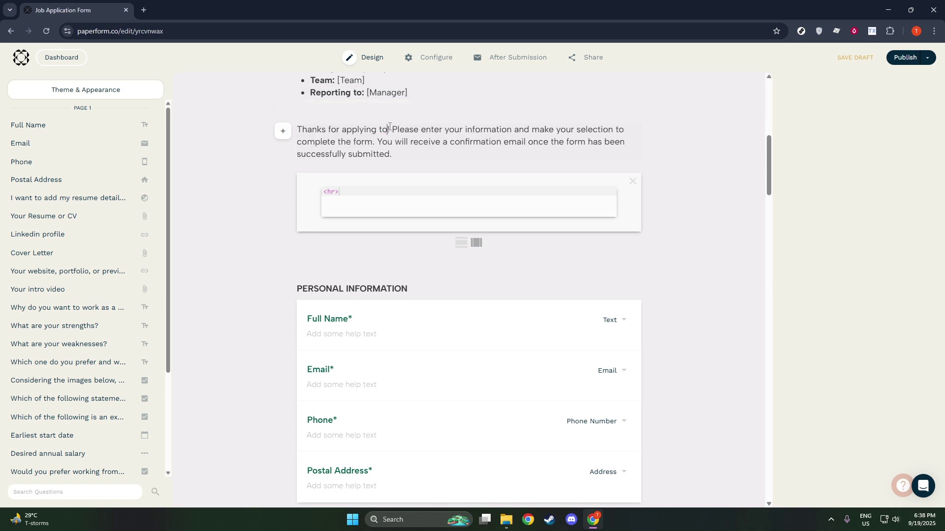
text(Customer)
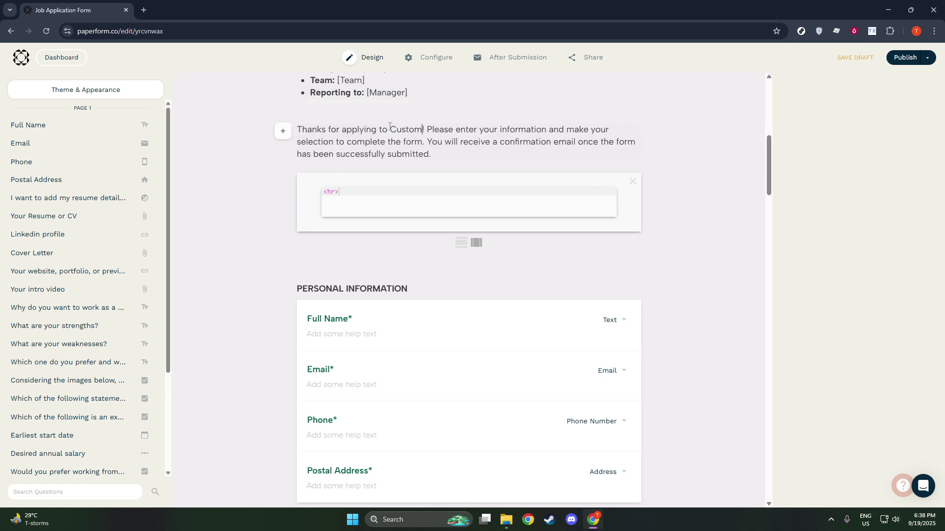
text( S)
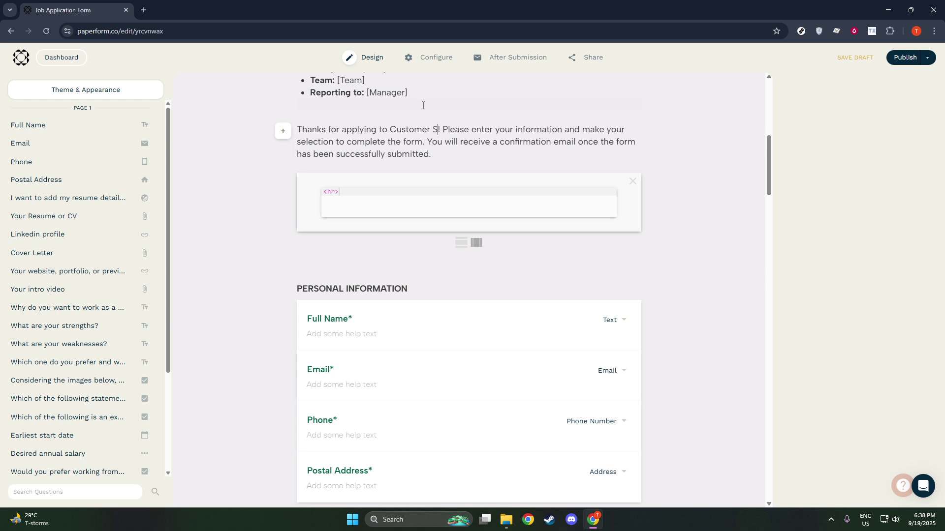
key(BackSpace)
text(E)
key(BackSpace)
text(erv Inc)
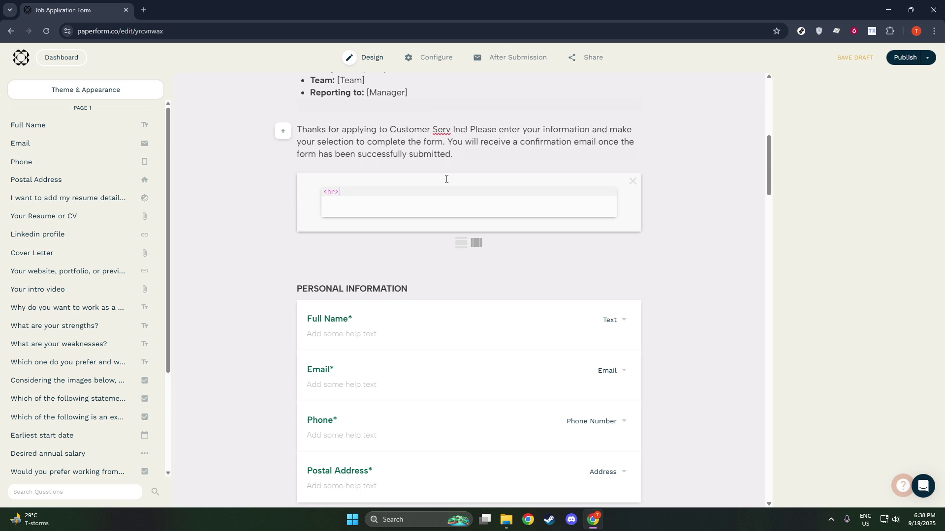
Copy "Customer Serv Inc" from the thank-you paragraph over the [Company name] placeholder under the form's title
scroll(447, 179, up, 3)
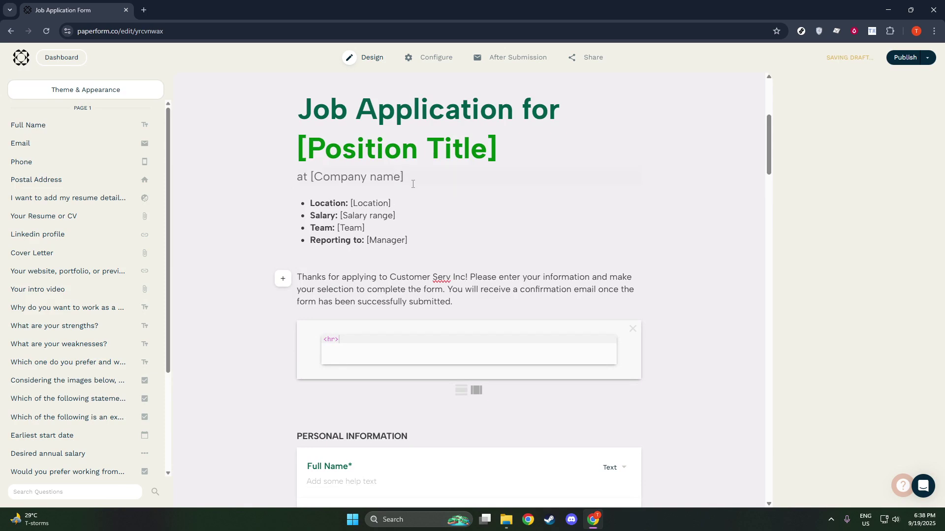
drag(389, 277, 466, 277)
click(465, 277)
drag(390, 278, 464, 272)
key(ctrl+c)
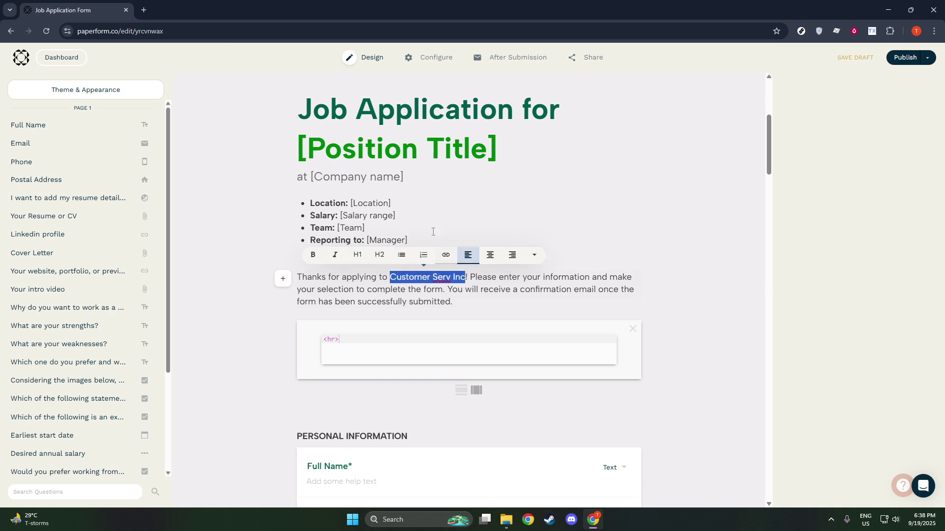
drag(405, 178, 311, 178)
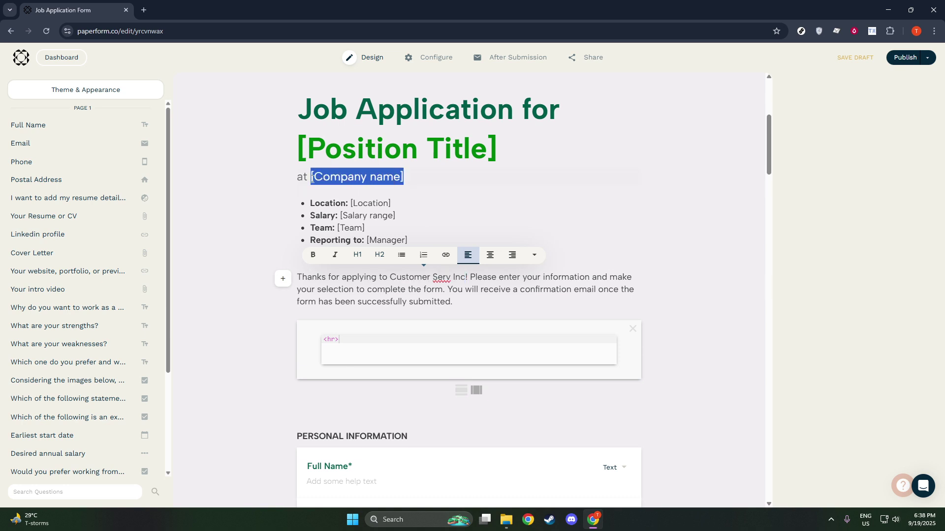
key(ctrl+v)
click(475, 223)
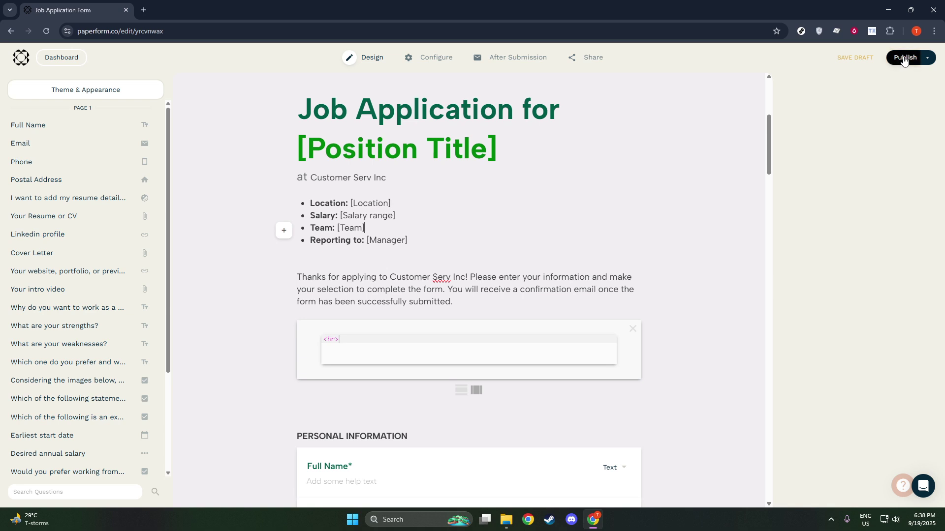
Publish the job application form
click(931, 63)
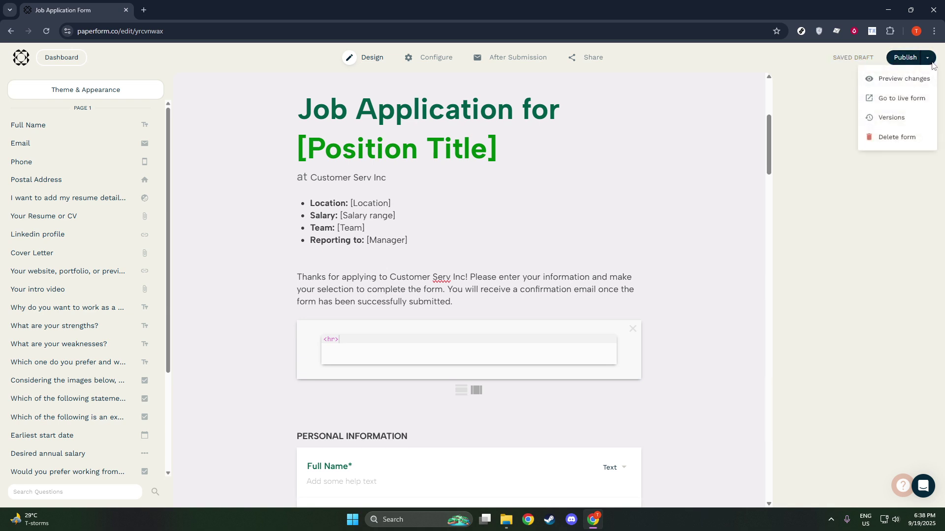
click(903, 59)
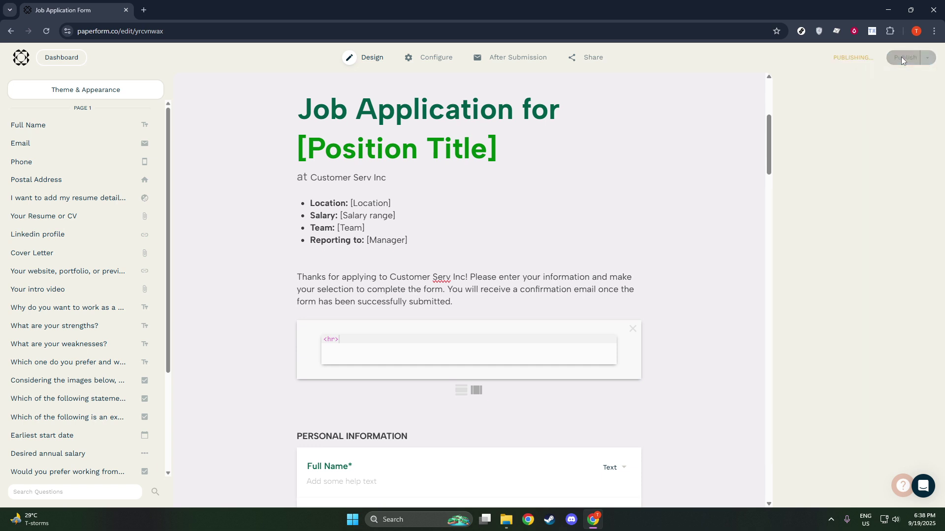